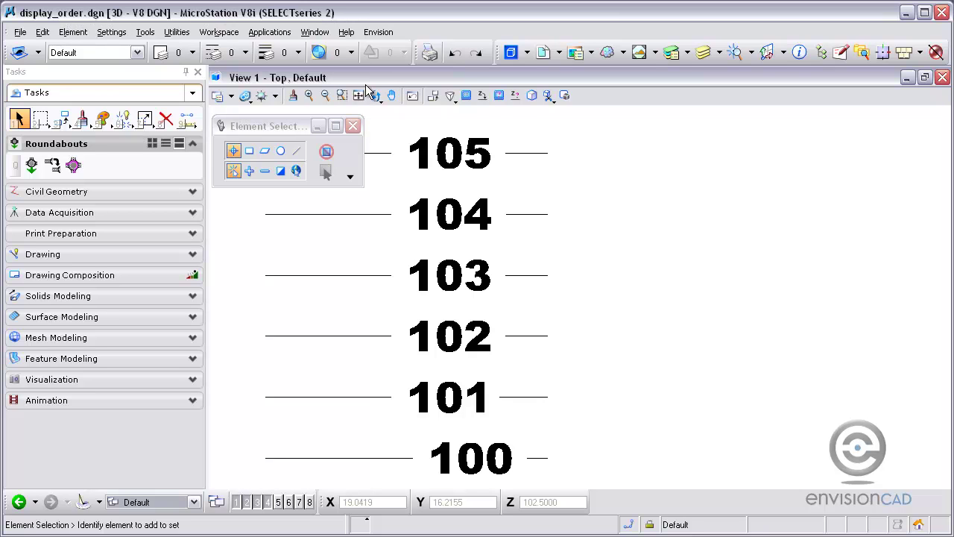
Step: Check the elevations of the lines labelled 101 through 105 by snapping to their endpoints beyond the labels
{"action": "middle_click", "coordinate": [547, 401]}
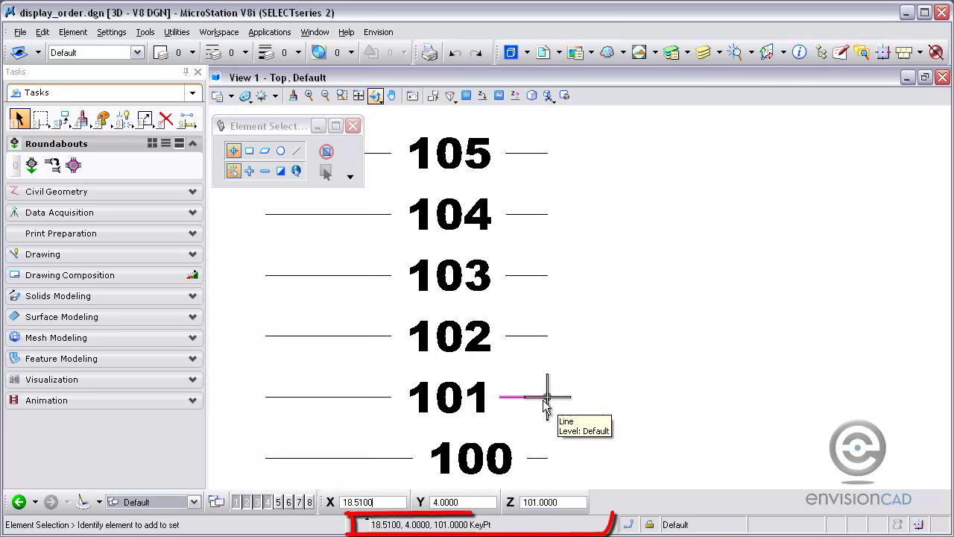
{"action": "middle_click", "coordinate": [547, 333]}
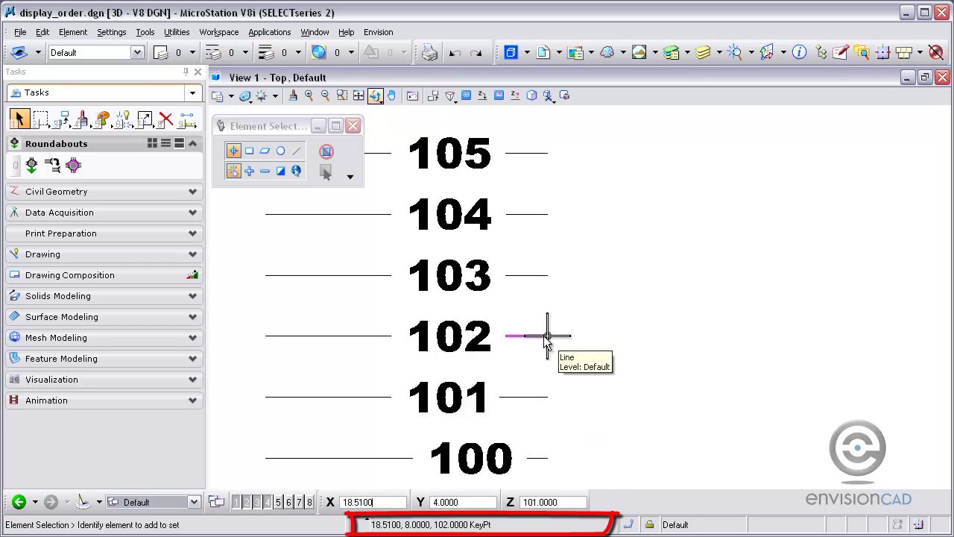
{"action": "middle_click", "coordinate": [543, 277]}
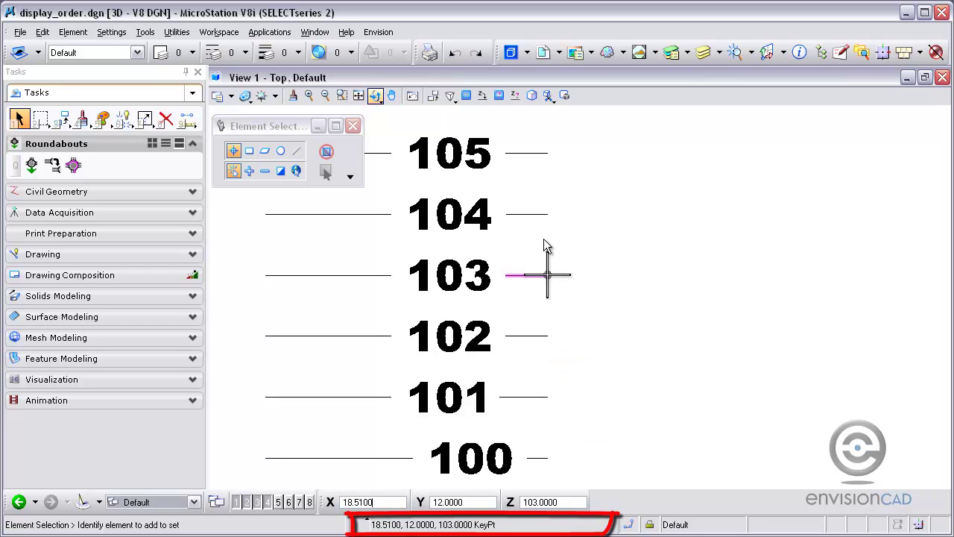
{"action": "middle_click", "coordinate": [543, 216]}
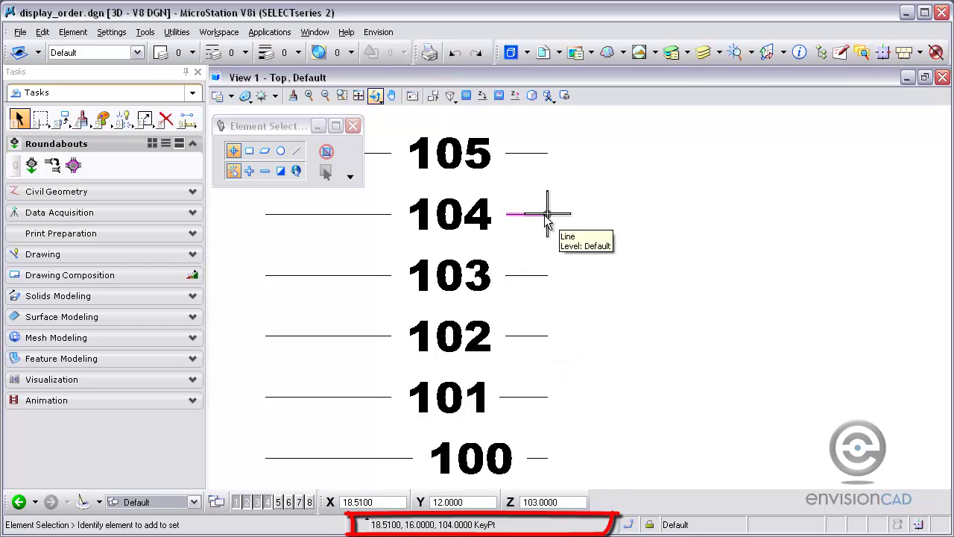
{"action": "middle_click", "coordinate": [546, 163]}
{"action": "right_click", "coordinate": [595, 216]}
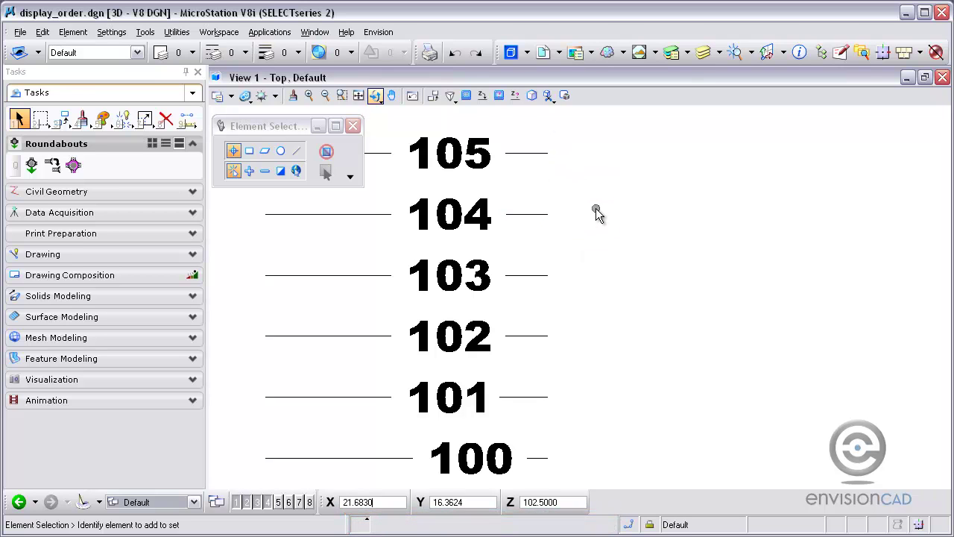
Step: Place an orthogonal block in green (color 2) with opaque fill, from the end of the 102 line to just above the 105 line
{"action": "left_click", "coordinate": [192, 254]}
{"action": "left_click", "coordinate": [32, 292]}
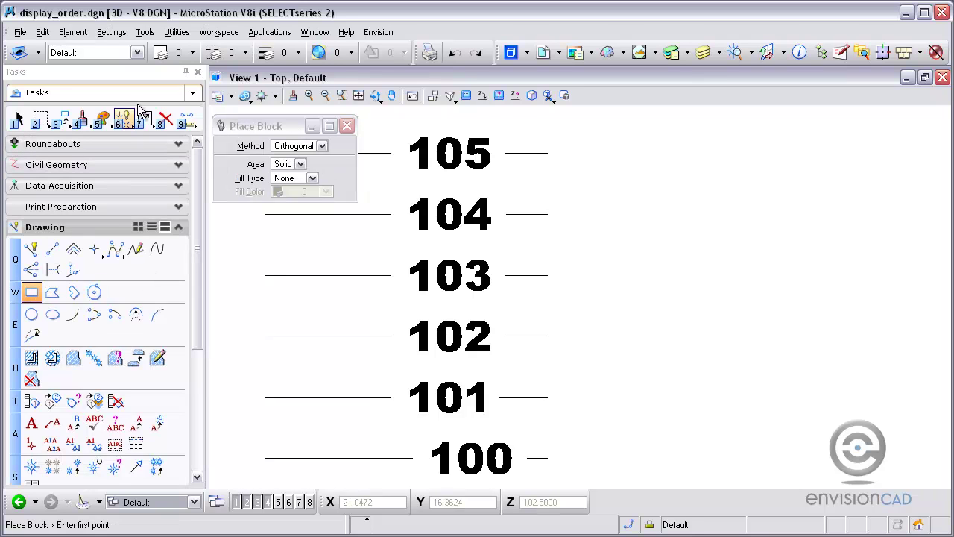
{"action": "left_click", "coordinate": [179, 57]}
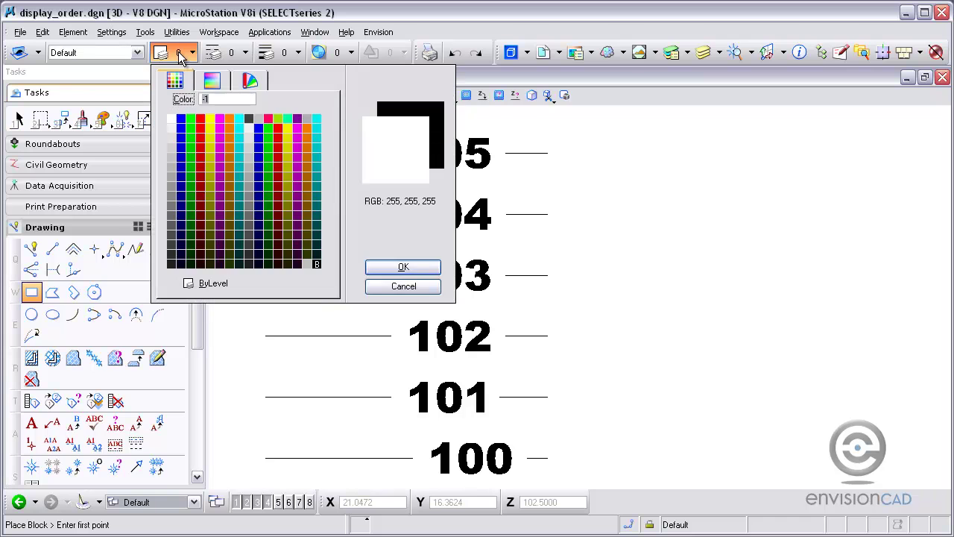
{"action": "left_click", "coordinate": [194, 126]}
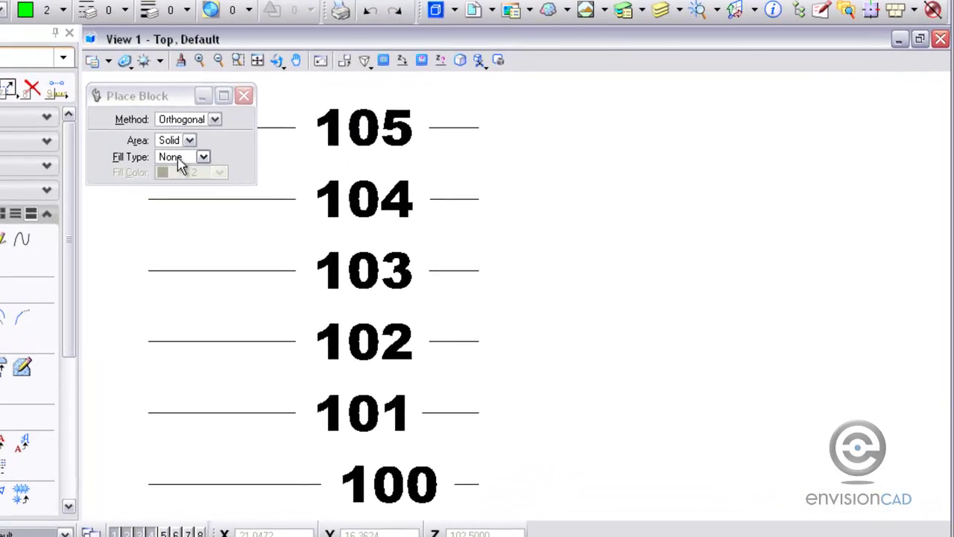
{"action": "left_click", "coordinate": [295, 179]}
{"action": "left_click", "coordinate": [303, 192]}
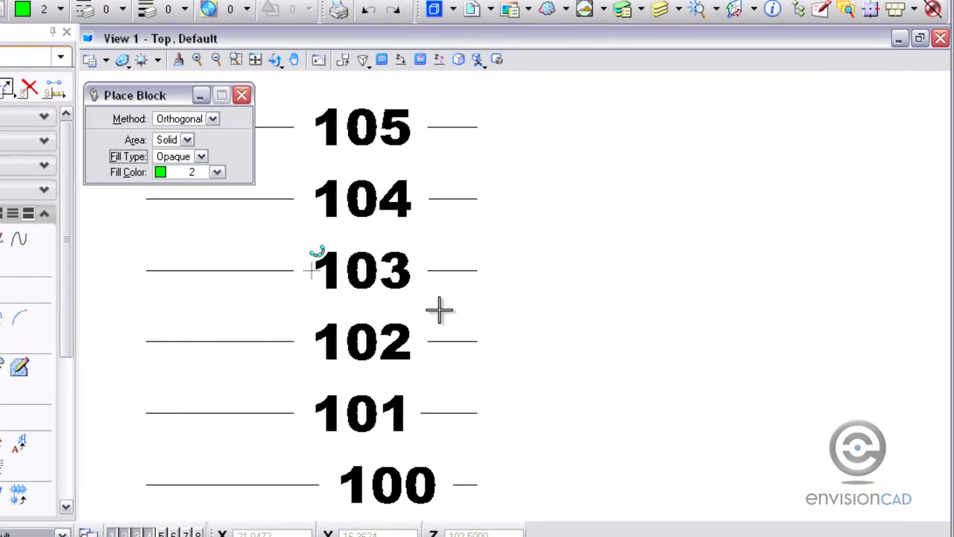
{"action": "left_click", "coordinate": [479, 341]}
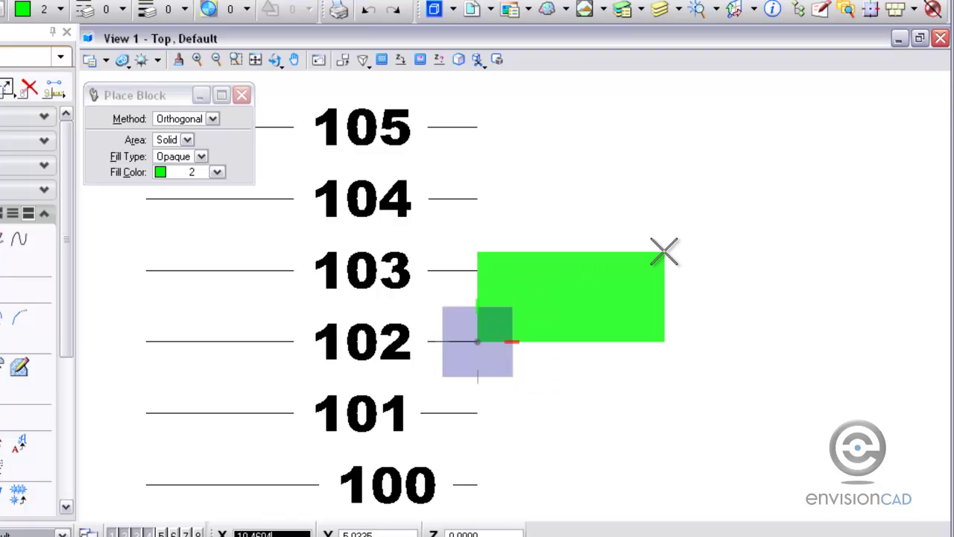
{"action": "left_click", "coordinate": [688, 103]}
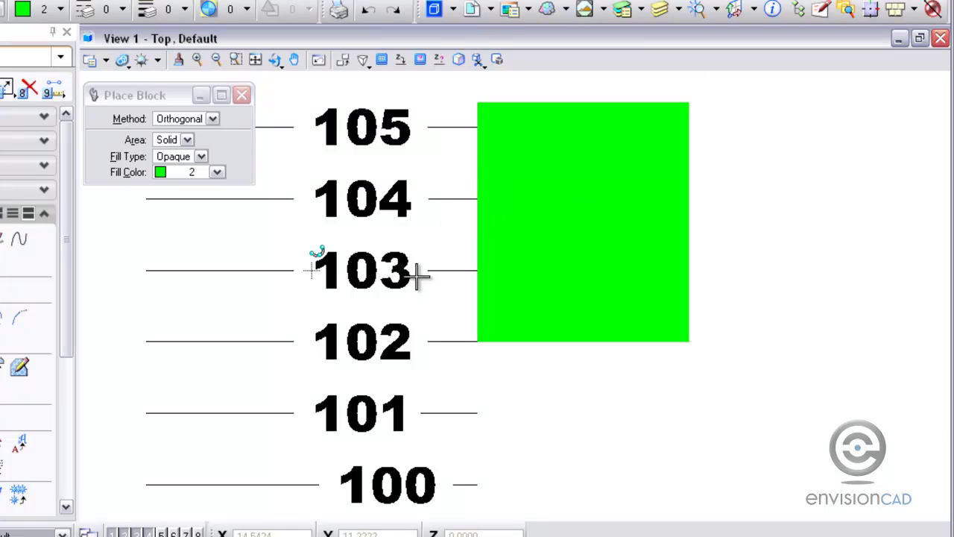
Step: Place an opaque yellow (color 4) block from the end of the 104 line down to the 101 line's level, wider than the green block
{"action": "left_click", "coordinate": [39, 10]}
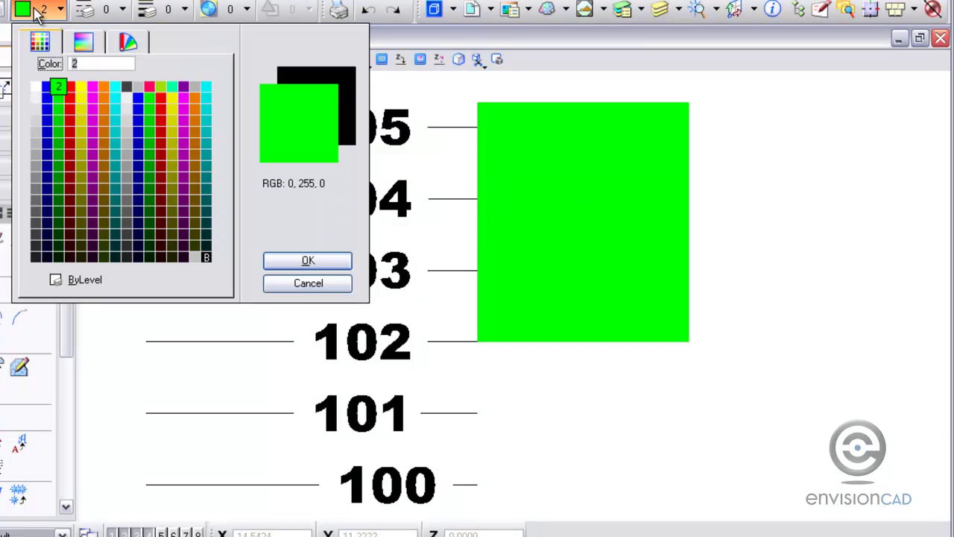
{"action": "left_click", "coordinate": [82, 89]}
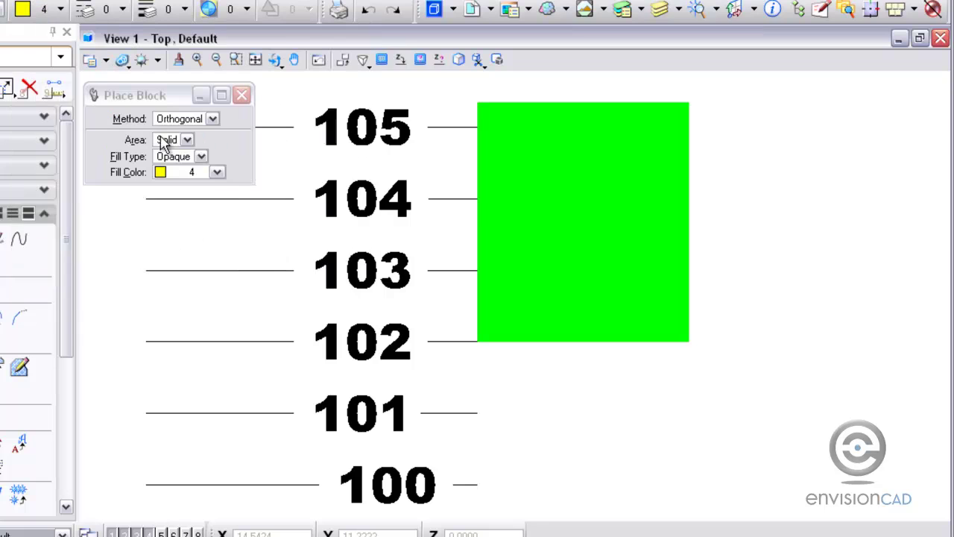
{"action": "left_click", "coordinate": [477, 199]}
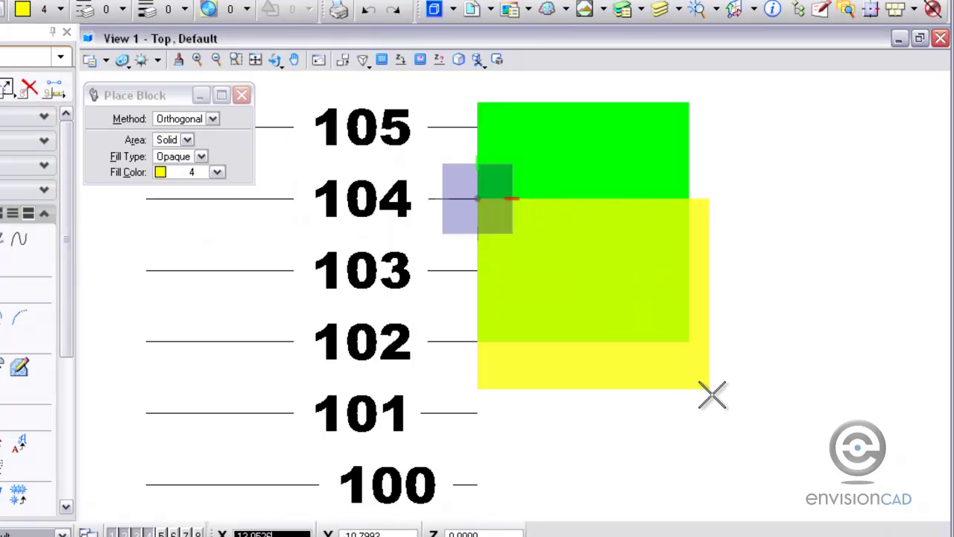
{"action": "left_click", "coordinate": [738, 414]}
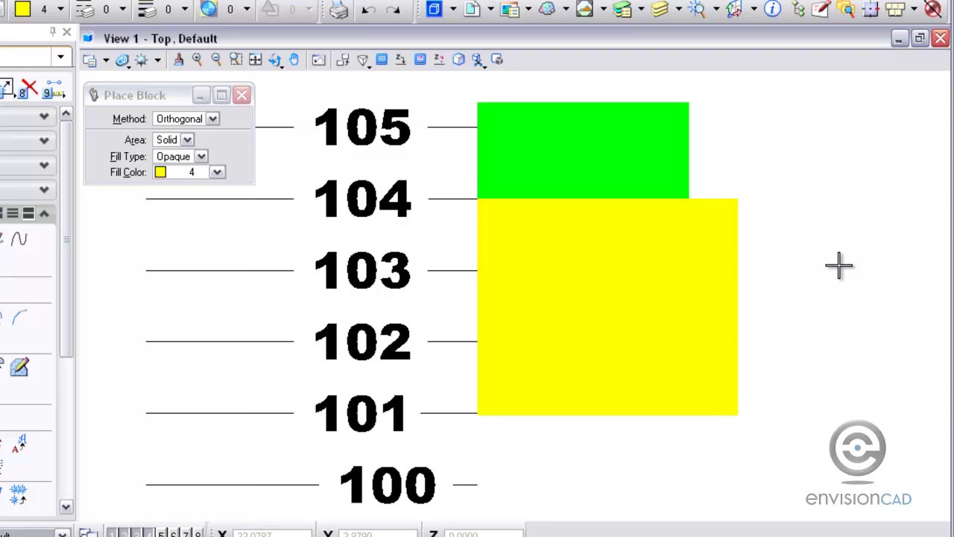
Step: Place an opaque red (color 3) block from the end of the 103 line up to just below the 105 line, extending past the yellow block
{"action": "left_click", "coordinate": [38, 12]}
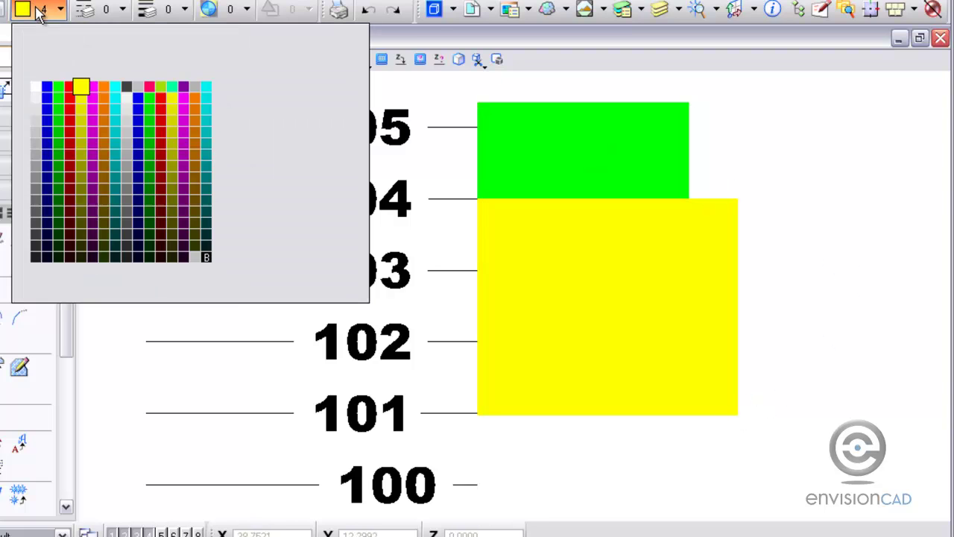
{"action": "left_click", "coordinate": [69, 87]}
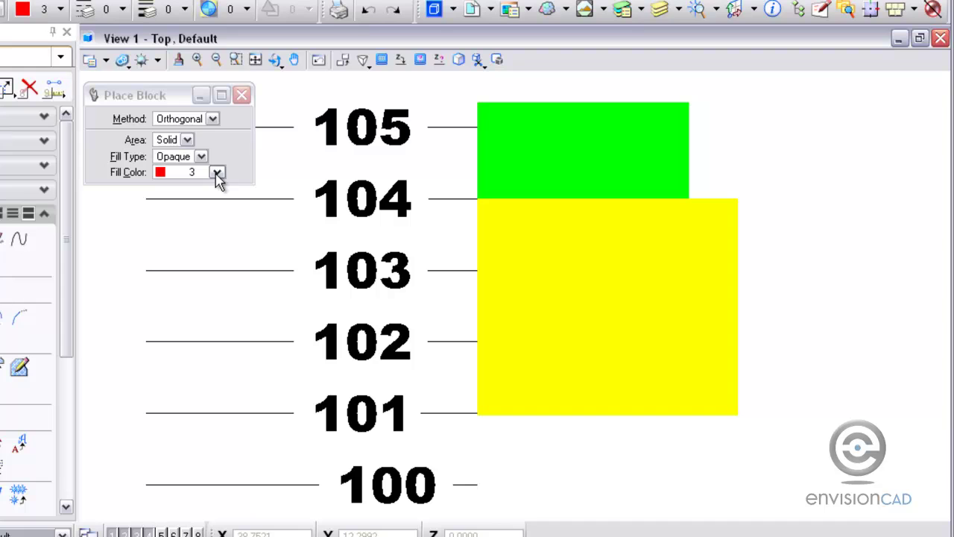
{"action": "left_click", "coordinate": [475, 270]}
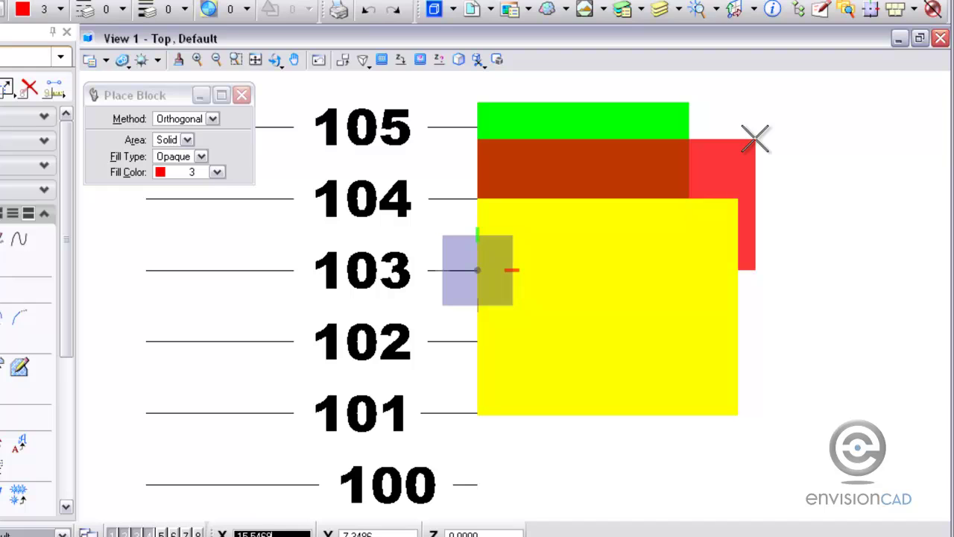
{"action": "left_click", "coordinate": [754, 138]}
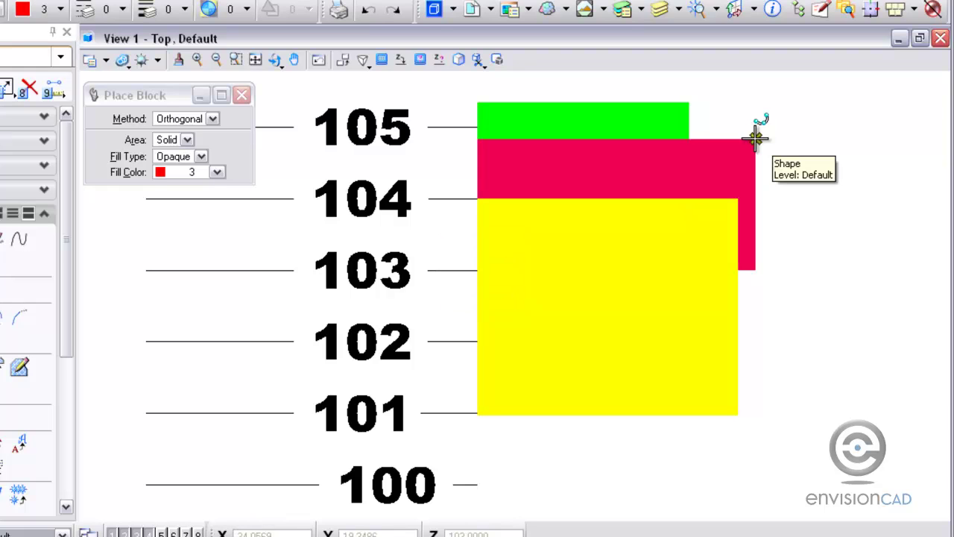
Step: Place an opaque blue (color 1) block from the end of the 101 line to above the green block, narrower than the others
{"action": "left_click", "coordinate": [47, 10]}
{"action": "left_click", "coordinate": [47, 87]}
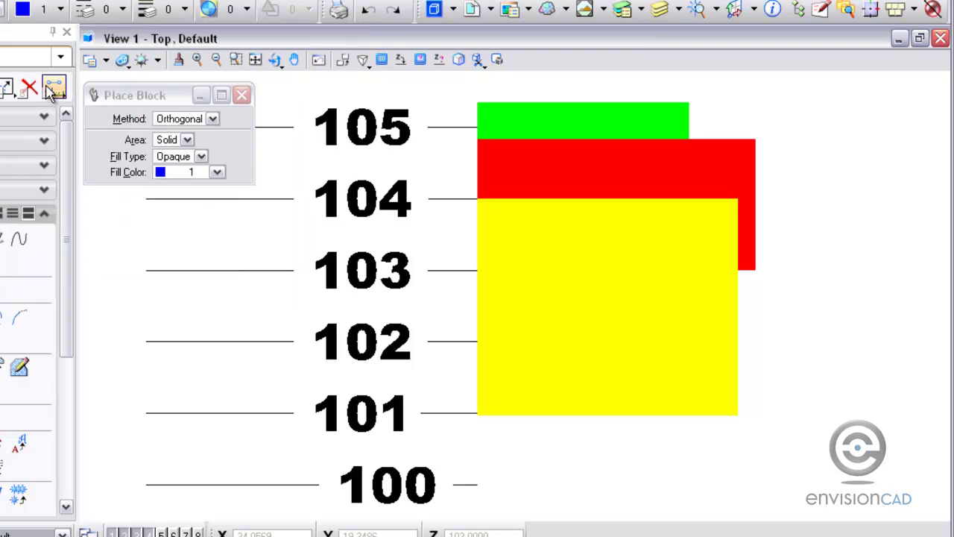
{"action": "left_click", "coordinate": [472, 413]}
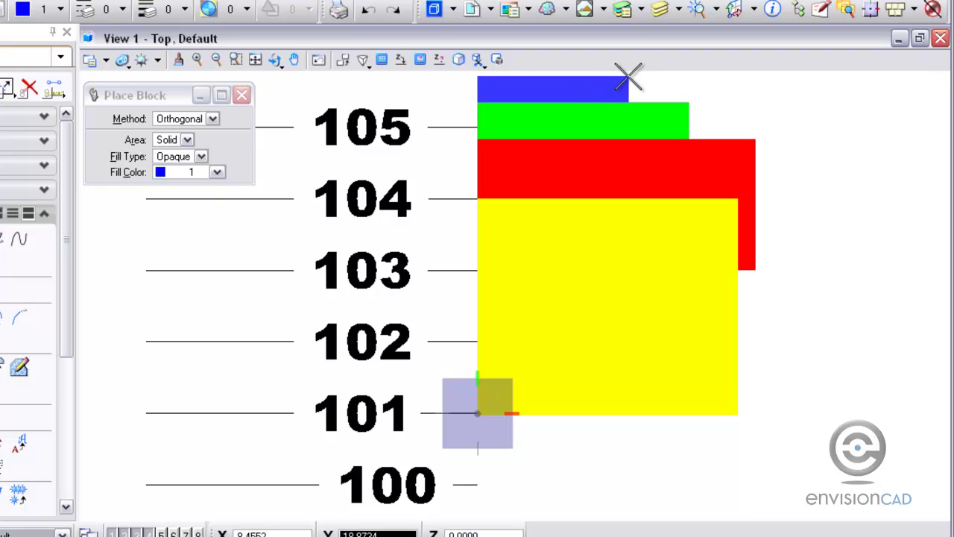
{"action": "left_click", "coordinate": [628, 74]}
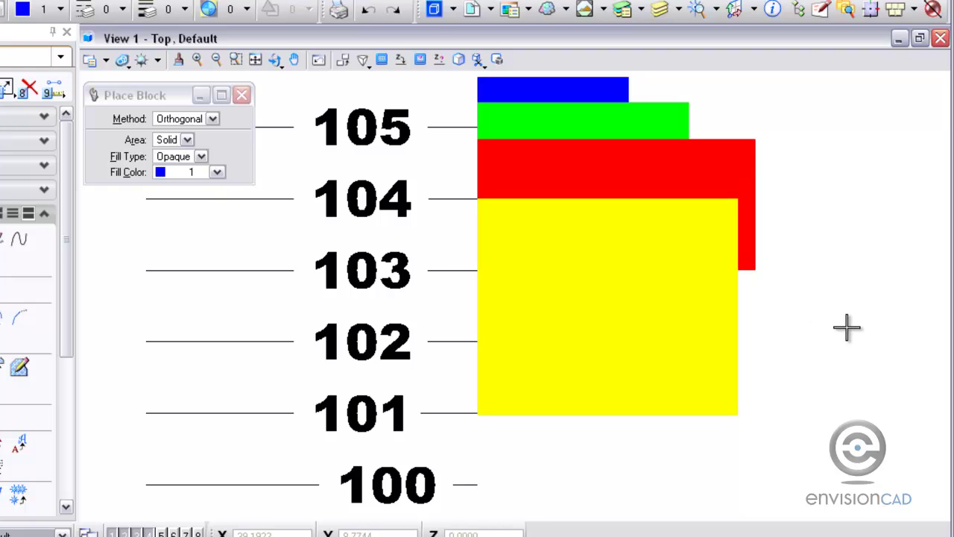
Step: Duplicate the Wireframe display style and rename the copy as Display Order
{"action": "left_click", "coordinate": [123, 60]}
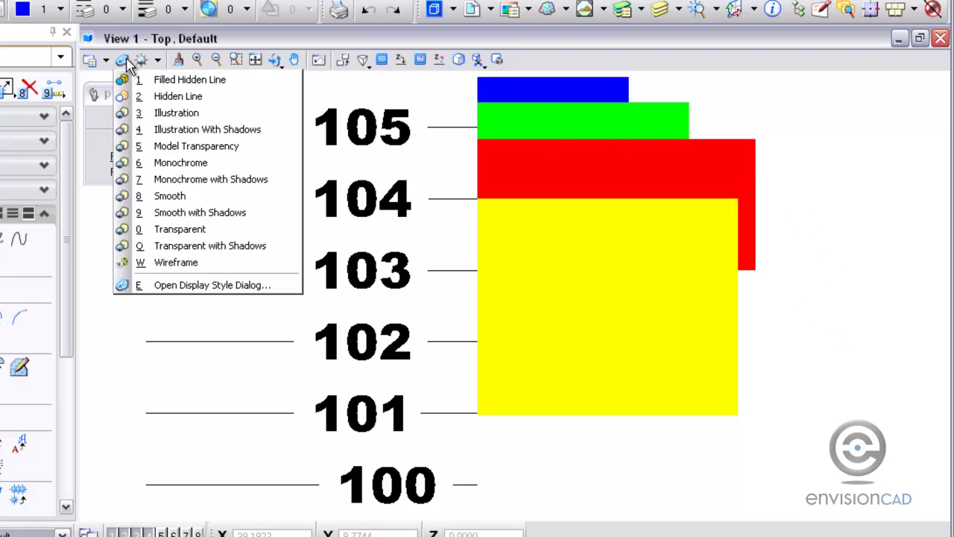
{"action": "left_click", "coordinate": [184, 287]}
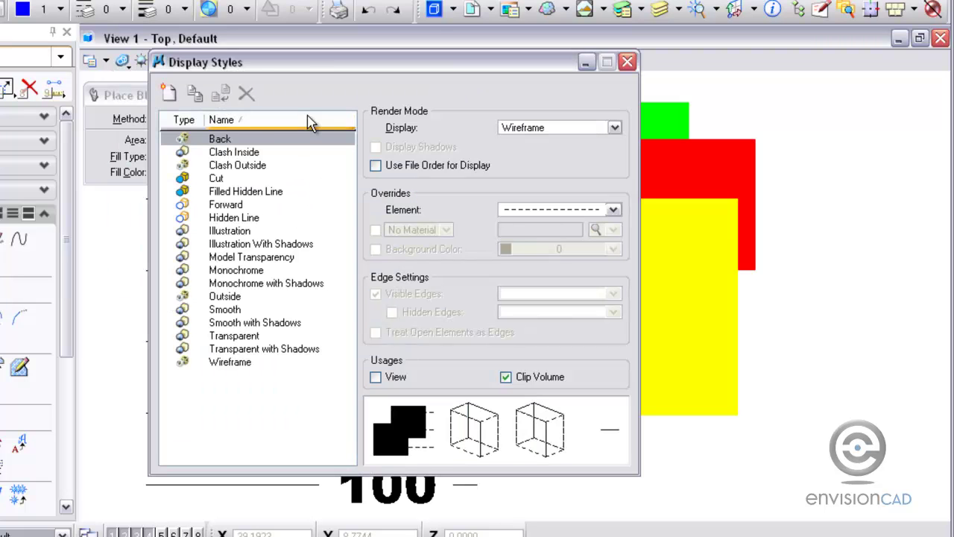
{"action": "left_click_drag", "start_coordinate": [313, 73], "coordinate": [608, 96]}
{"action": "middle_click_drag", "start_coordinate": [386, 228], "coordinate": [217, 249]}
{"action": "right_click", "coordinate": [217, 249]}
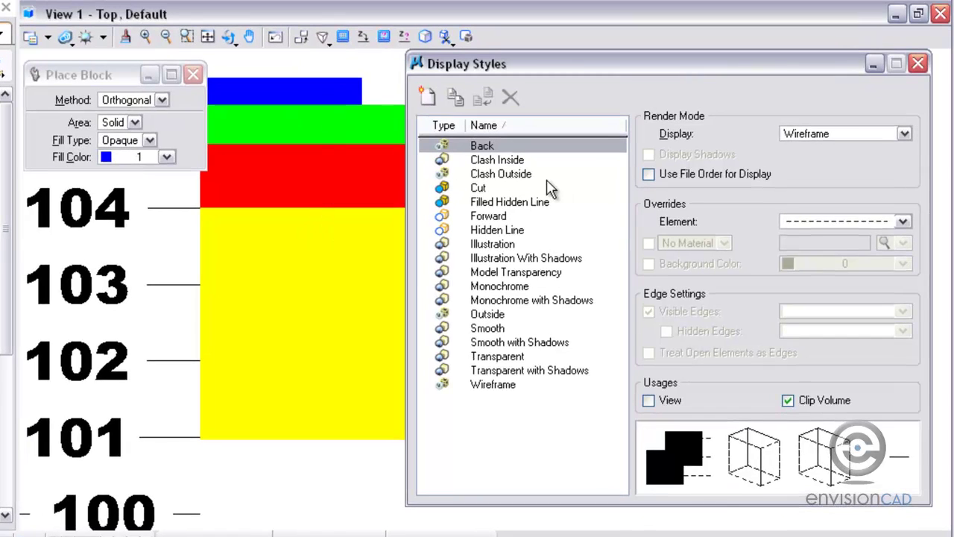
{"action": "left_click", "coordinate": [503, 385]}
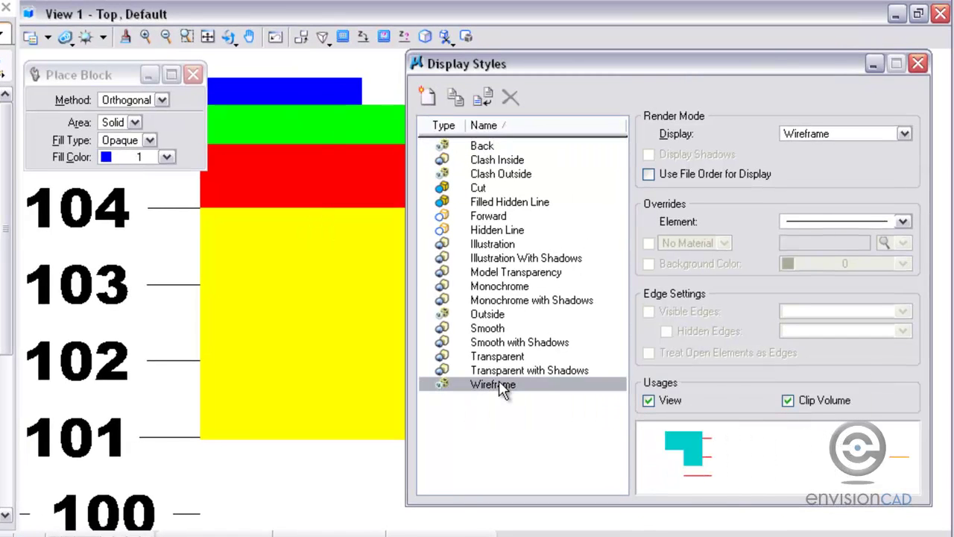
{"action": "left_click", "coordinate": [455, 98]}
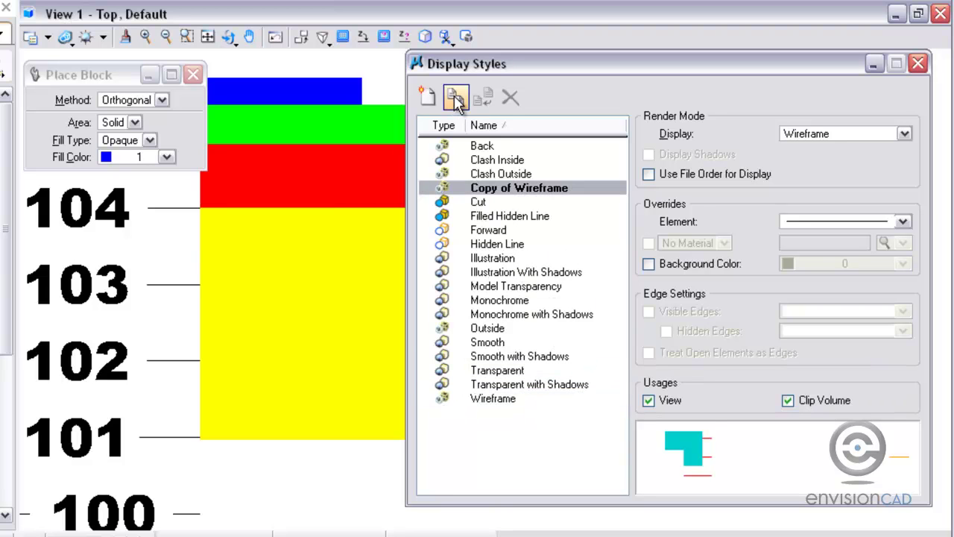
{"action": "left_click", "coordinate": [510, 188]}
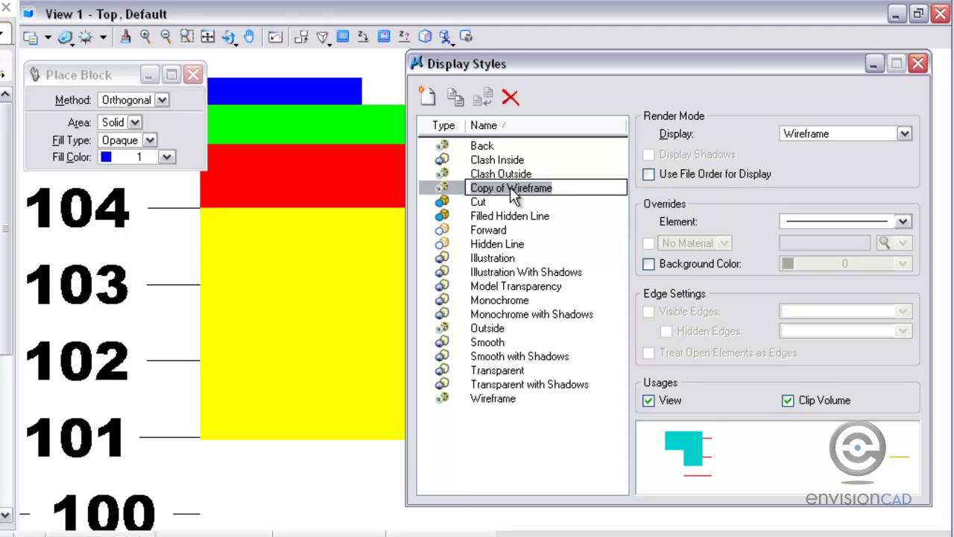
{"action": "type", "text": "Display Order"}
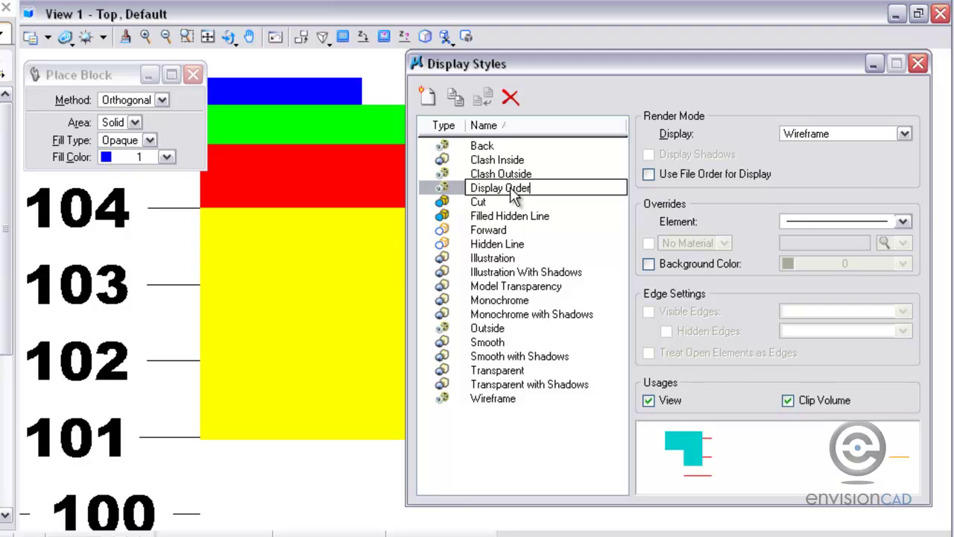
{"action": "key", "text": "Return"}
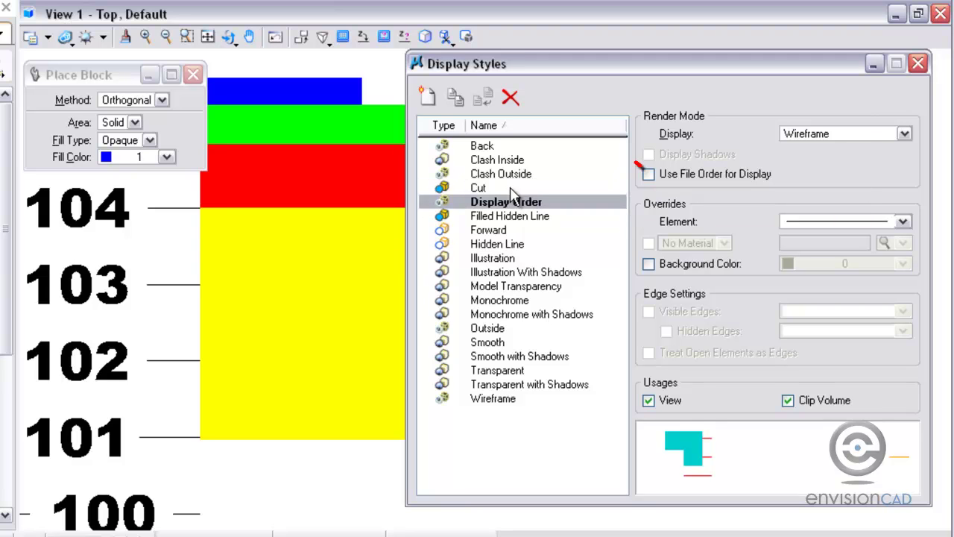
Step: Enable Use File Order for Display in the Display Order style and apply that style to View 1
{"action": "left_click", "coordinate": [648, 176]}
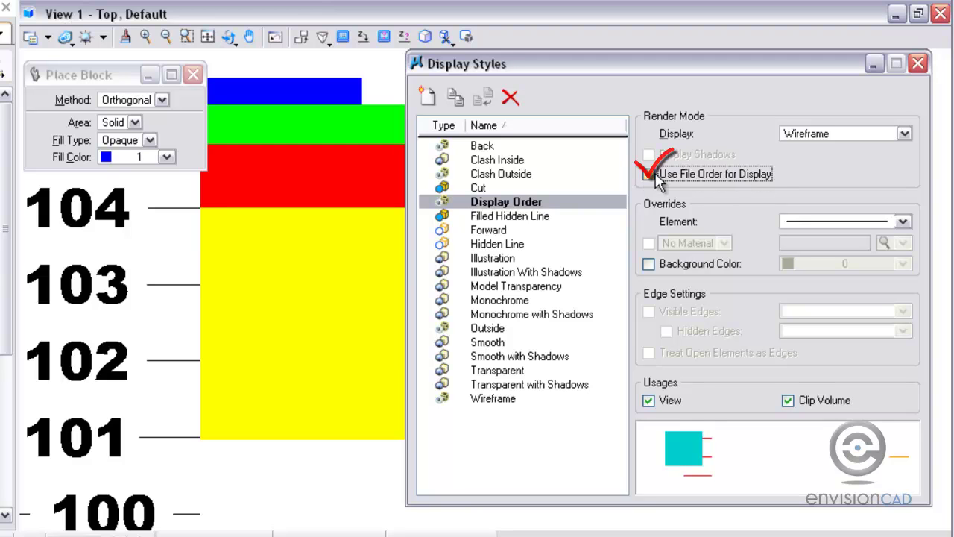
{"action": "left_click", "coordinate": [919, 65]}
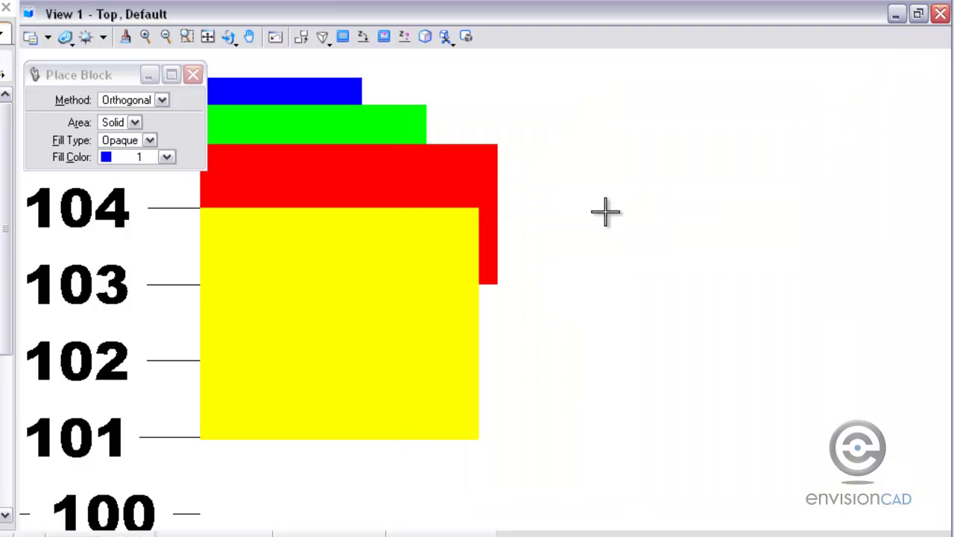
{"action": "middle_click_drag", "start_coordinate": [566, 198], "coordinate": [800, 181]}
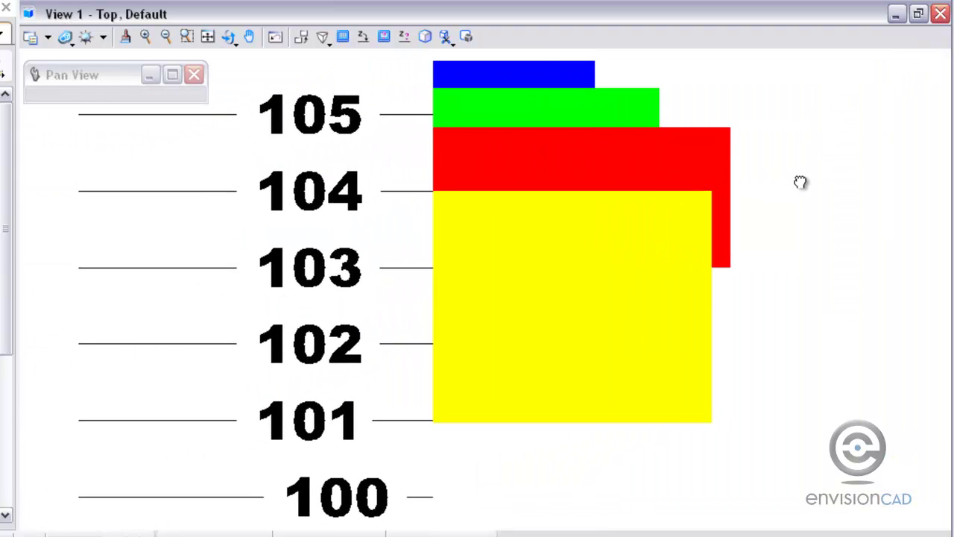
{"action": "left_click", "coordinate": [65, 37]}
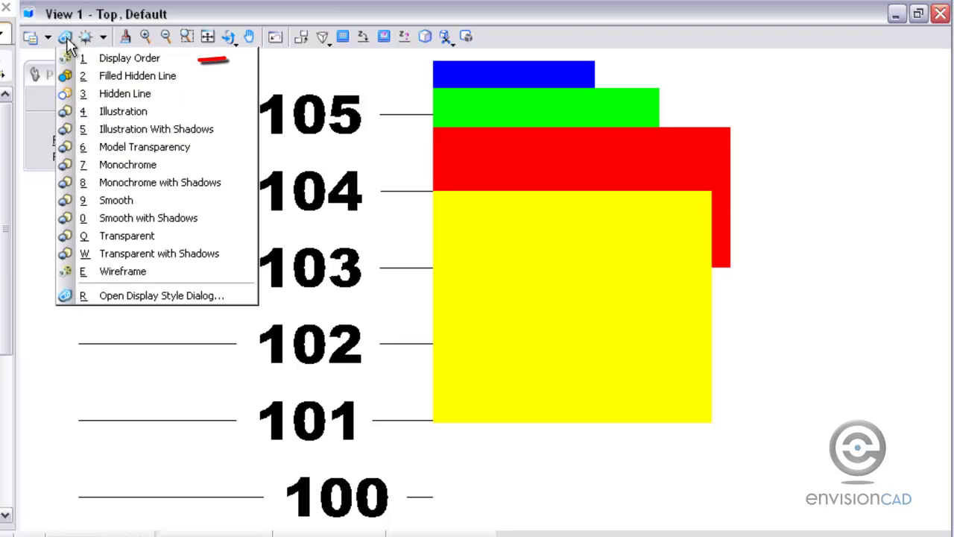
{"action": "left_click", "coordinate": [149, 60]}
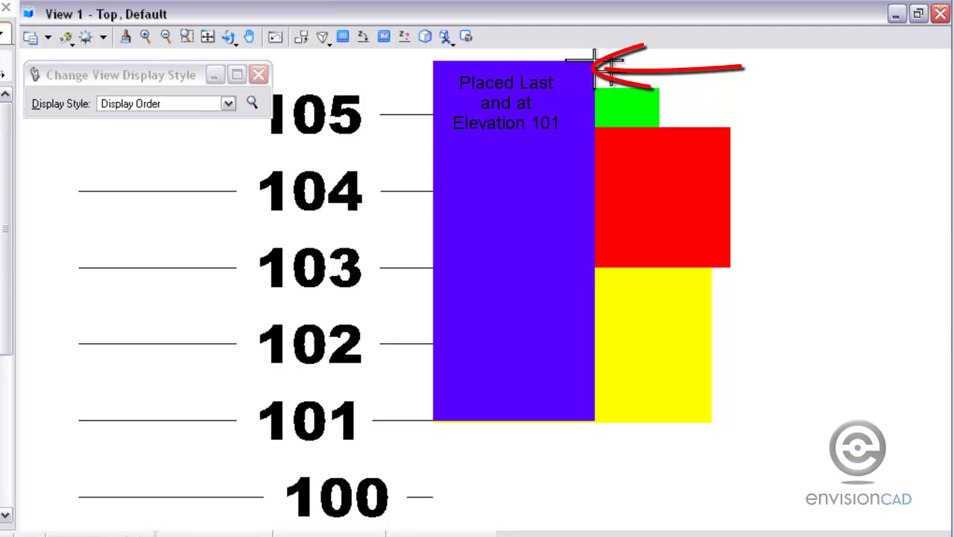
Step: Compare the block stacking by applying the Wireframe display style to View 1, and restore the Display Order style
{"action": "right_click", "coordinate": [594, 59]}
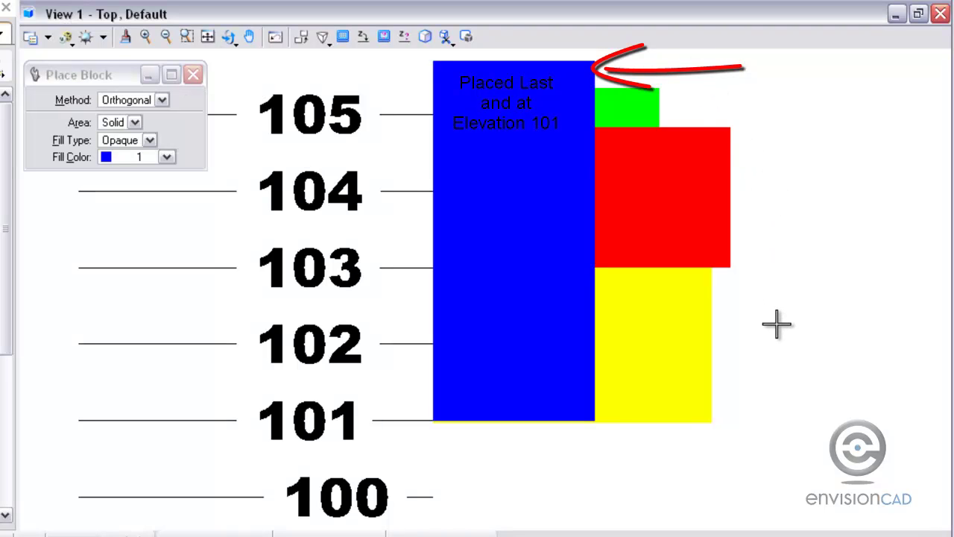
{"action": "left_click", "coordinate": [65, 37]}
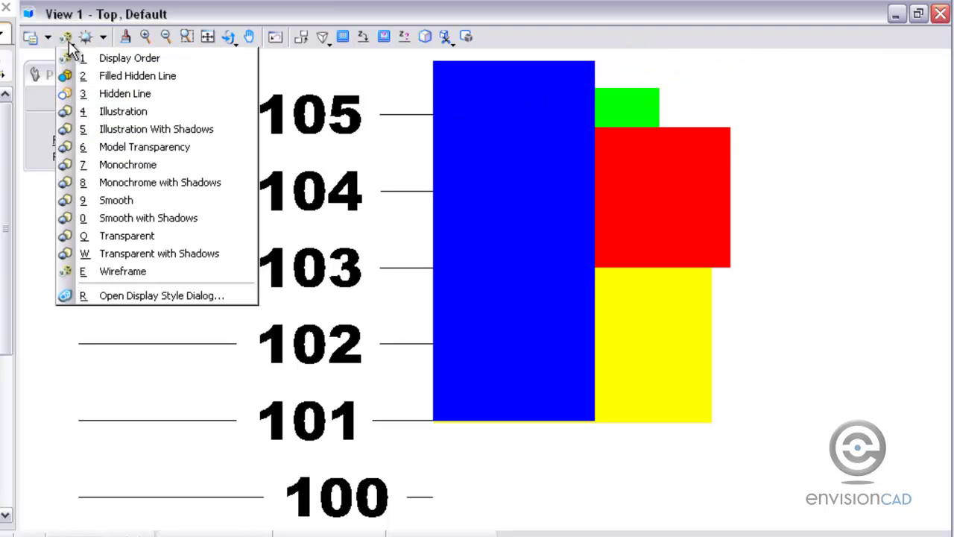
{"action": "left_click", "coordinate": [112, 273]}
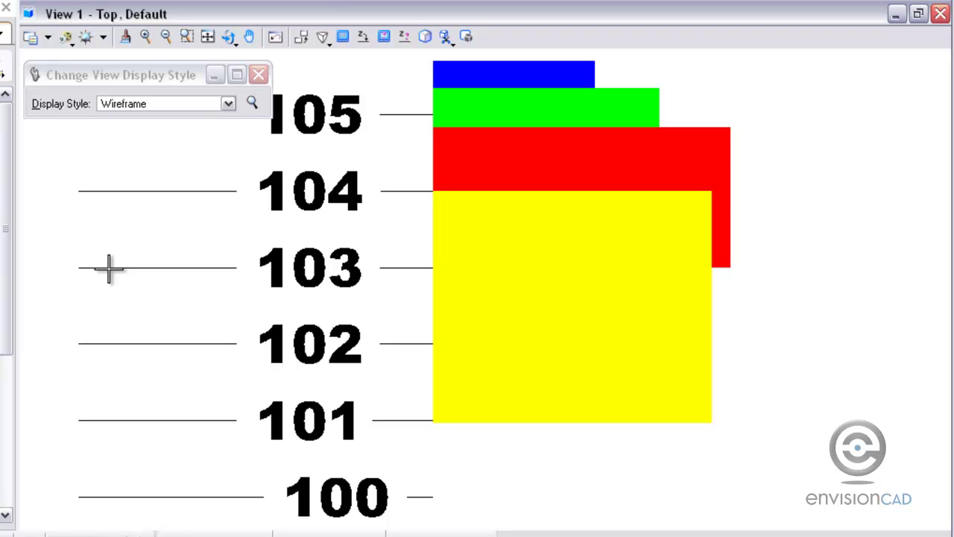
{"action": "left_click", "coordinate": [67, 40]}
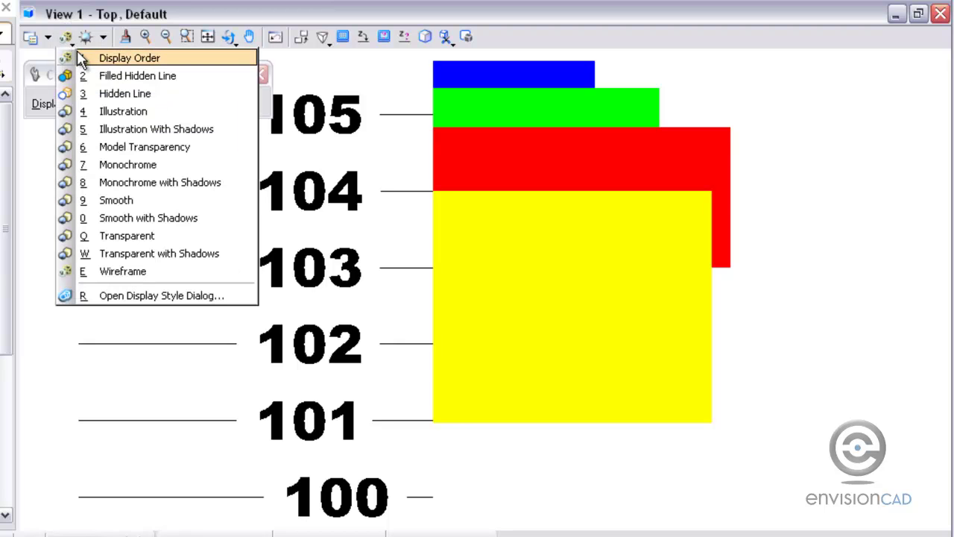
{"action": "left_click", "coordinate": [82, 59]}
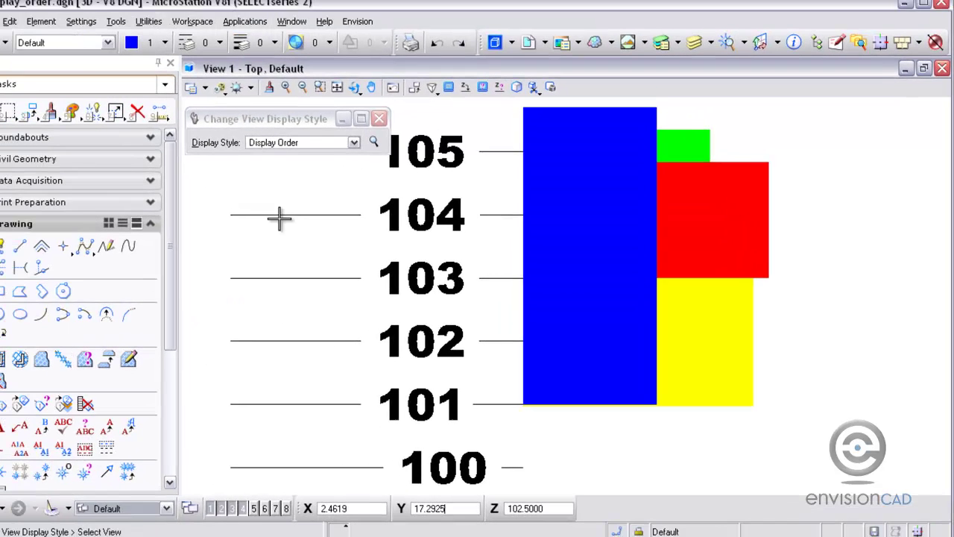
{"action": "right_click", "coordinate": [50, 202]}
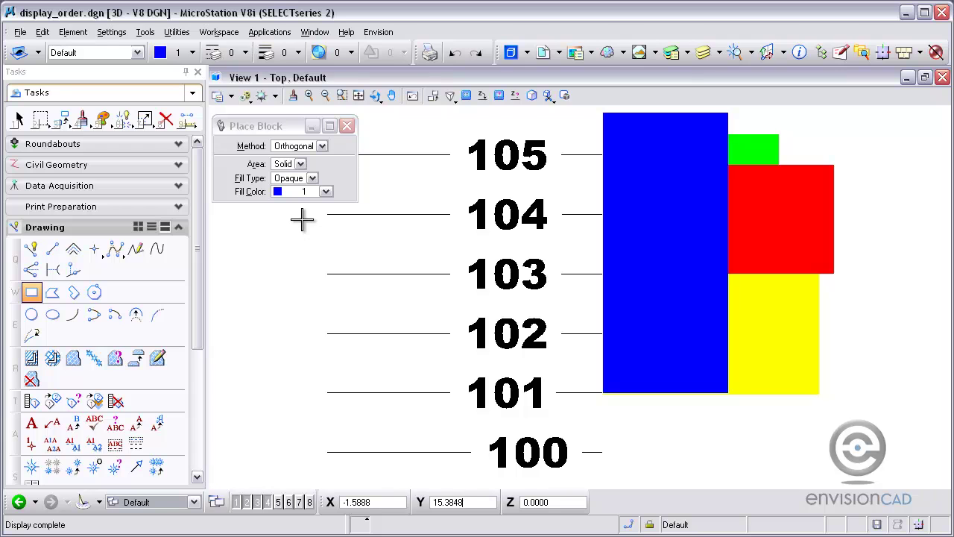